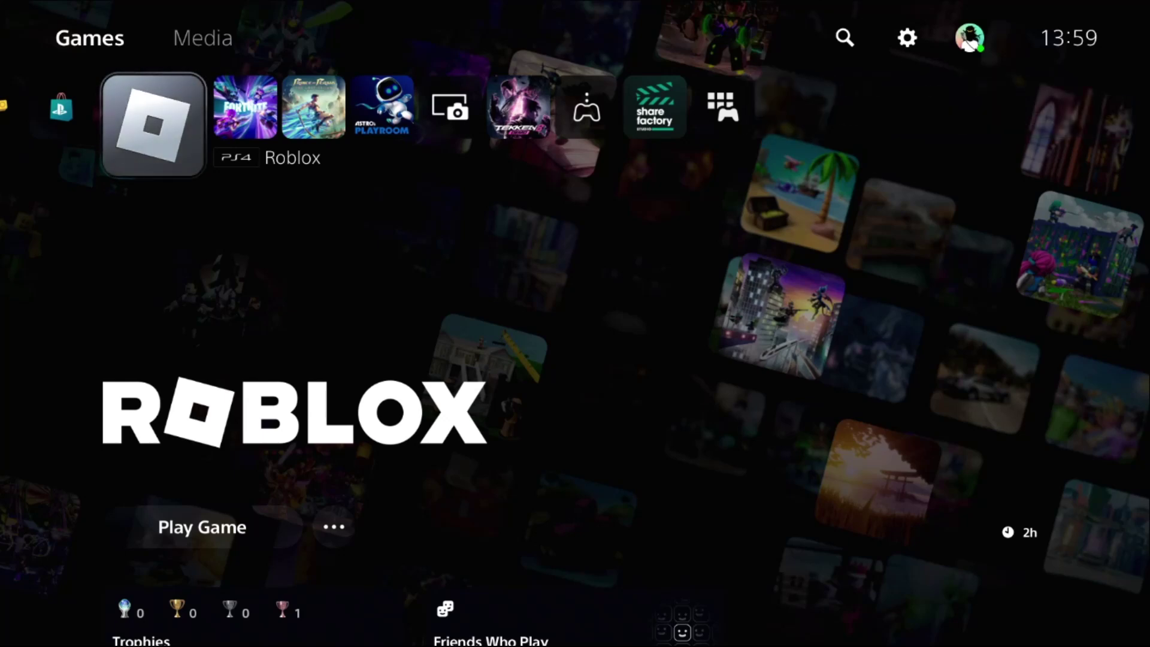
Step: Close the running Roblox game from its Options menu
key("Menu")
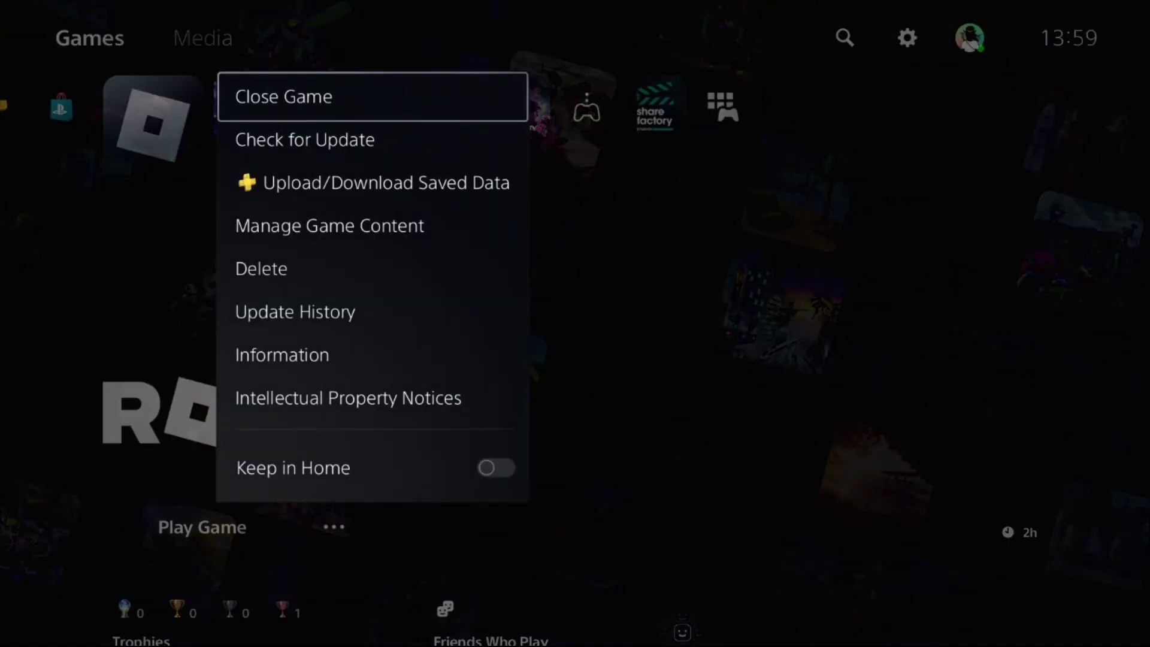
key("Return")
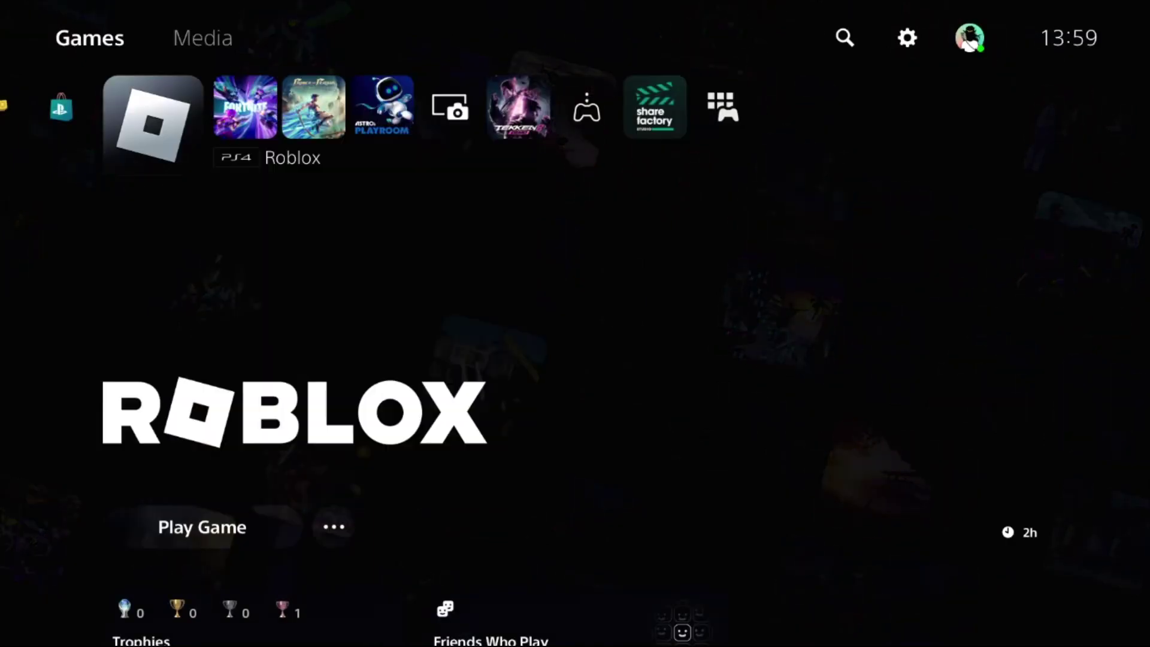
key("Left")
Step: Move along the home row past Fortnite and open console Settings
key("Right")
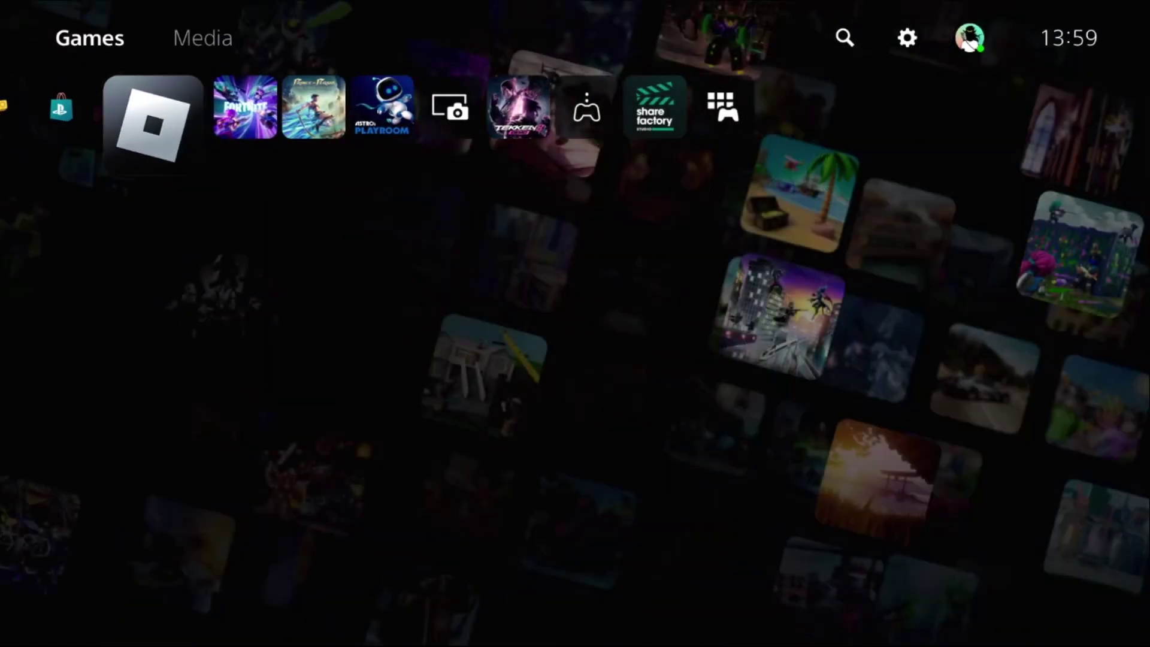
key("Right")
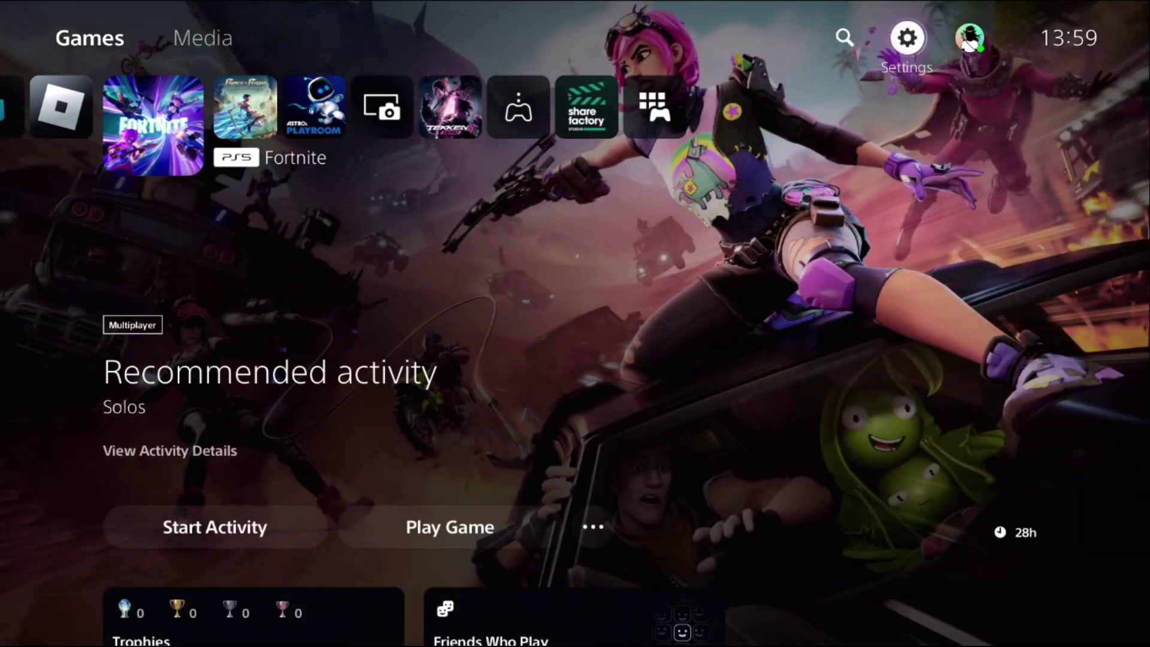
key("Return")
Step: Keep Game Presets' Performance Mode or Resolution Mode at Game Default, then return to Settings
key("Down")
key("Down")
key("Down")
key("Down")
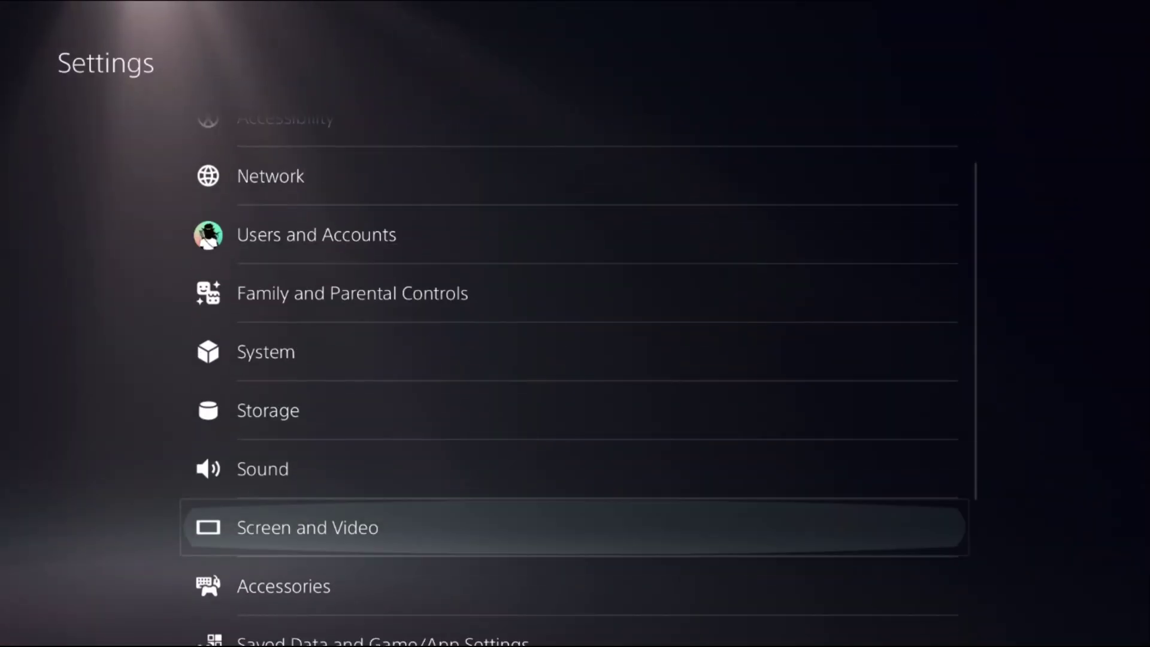
key("Down")
key("Down")
key("Return")
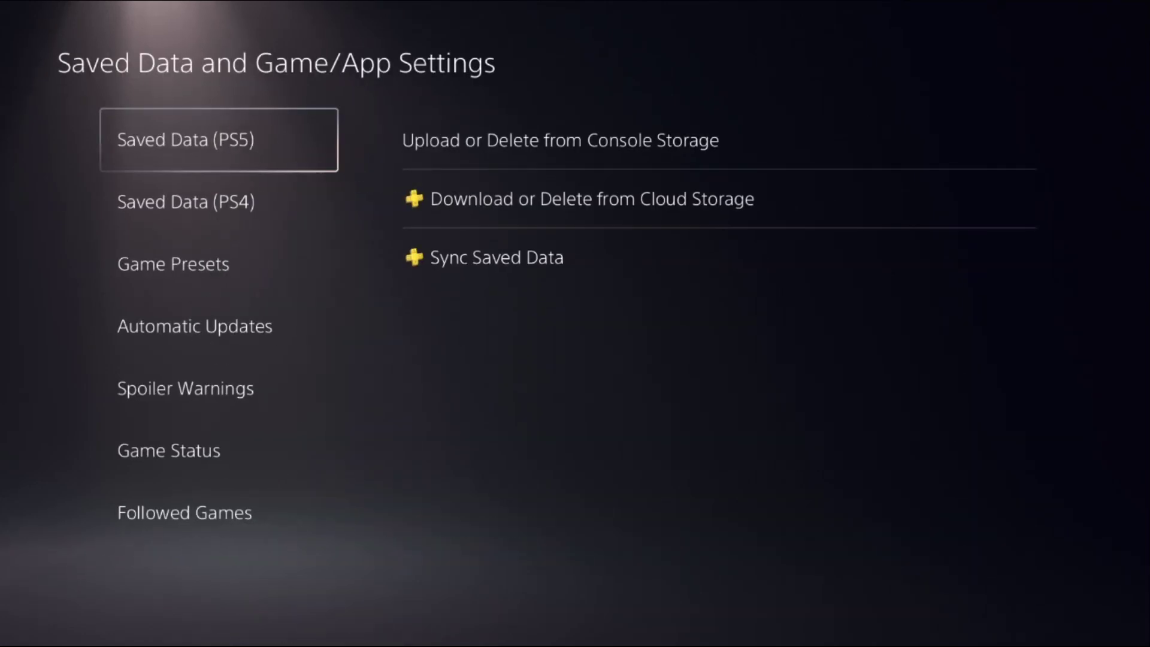
key("Down")
key("Down")
key("Right")
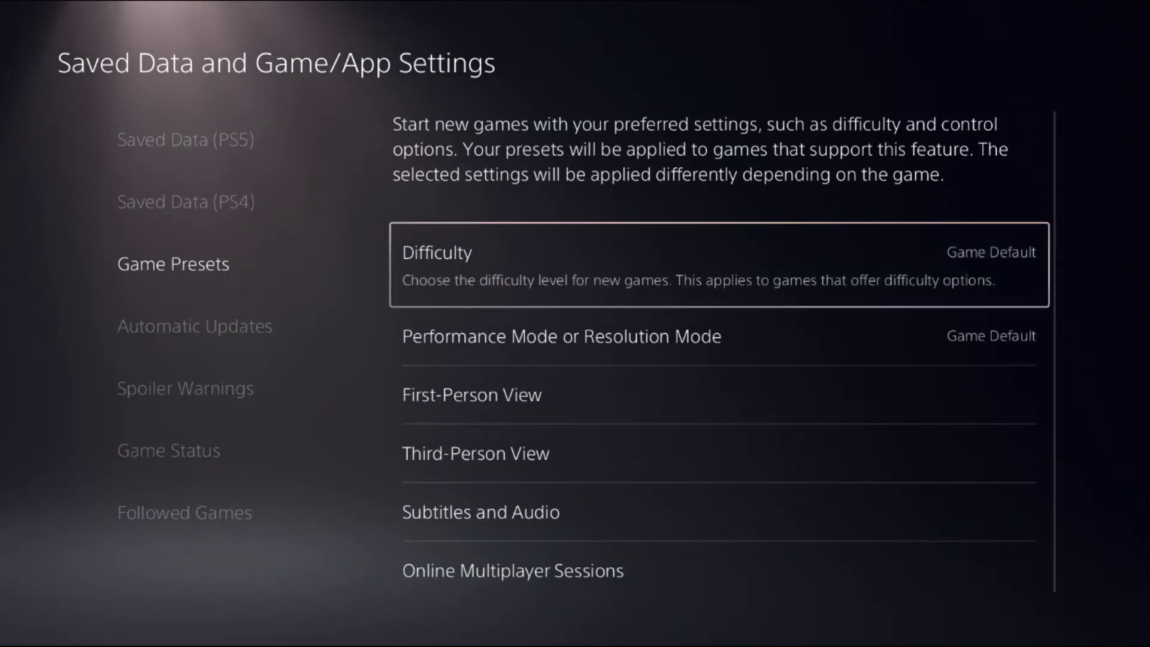
key("Down")
key("Return")
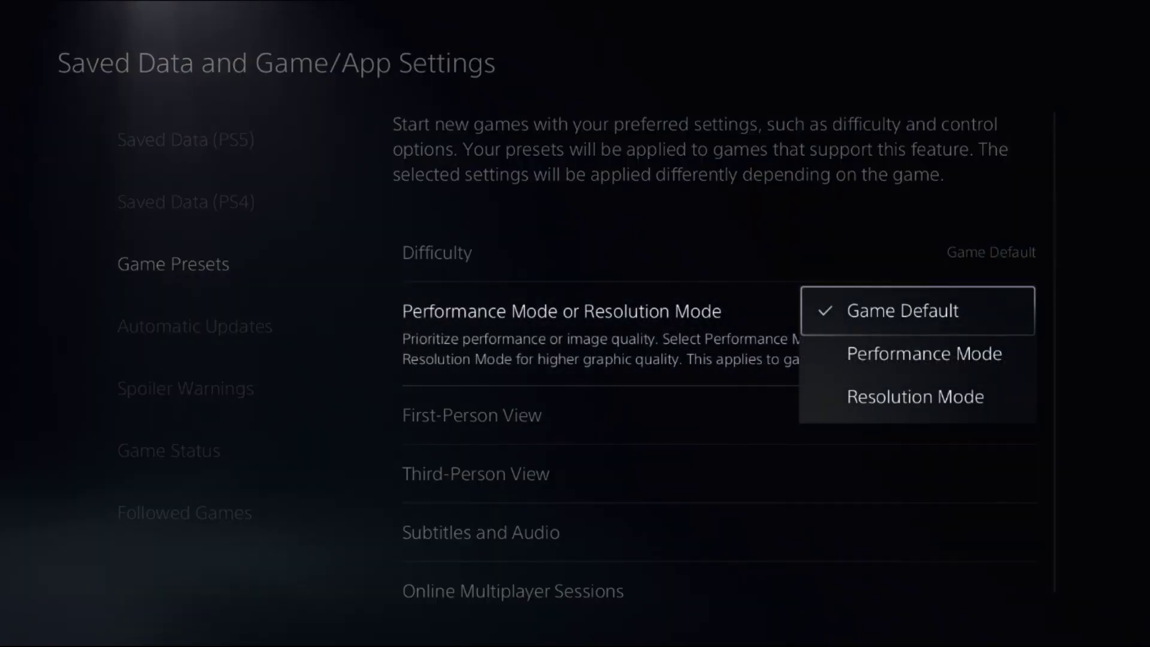
key("Return")
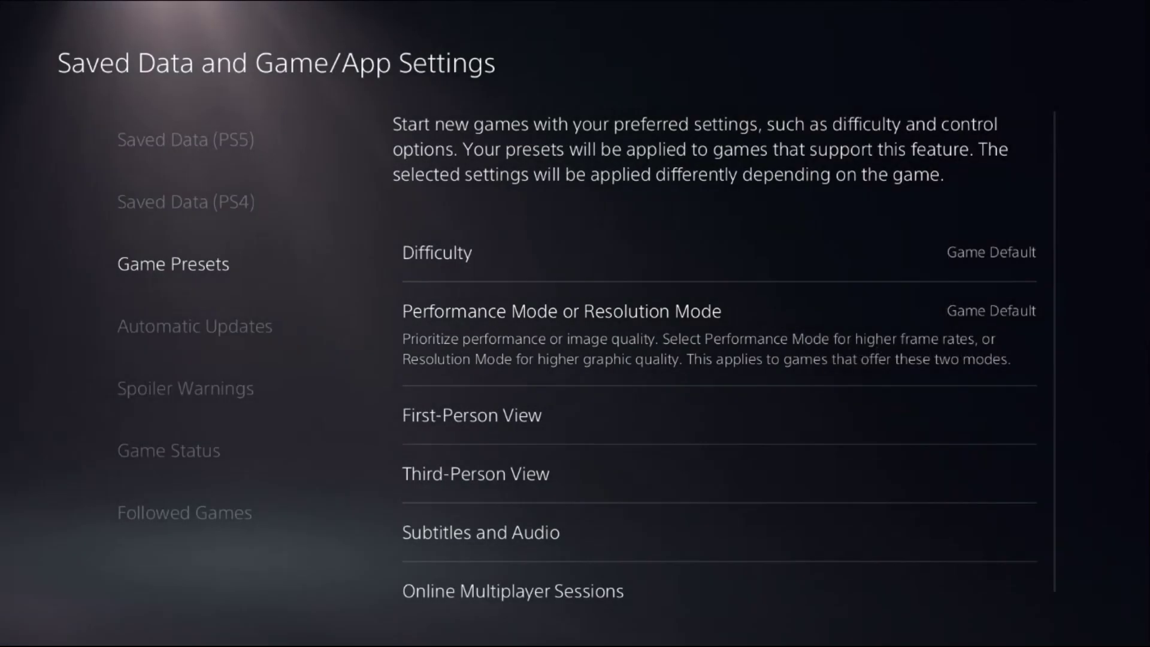
key("Left")
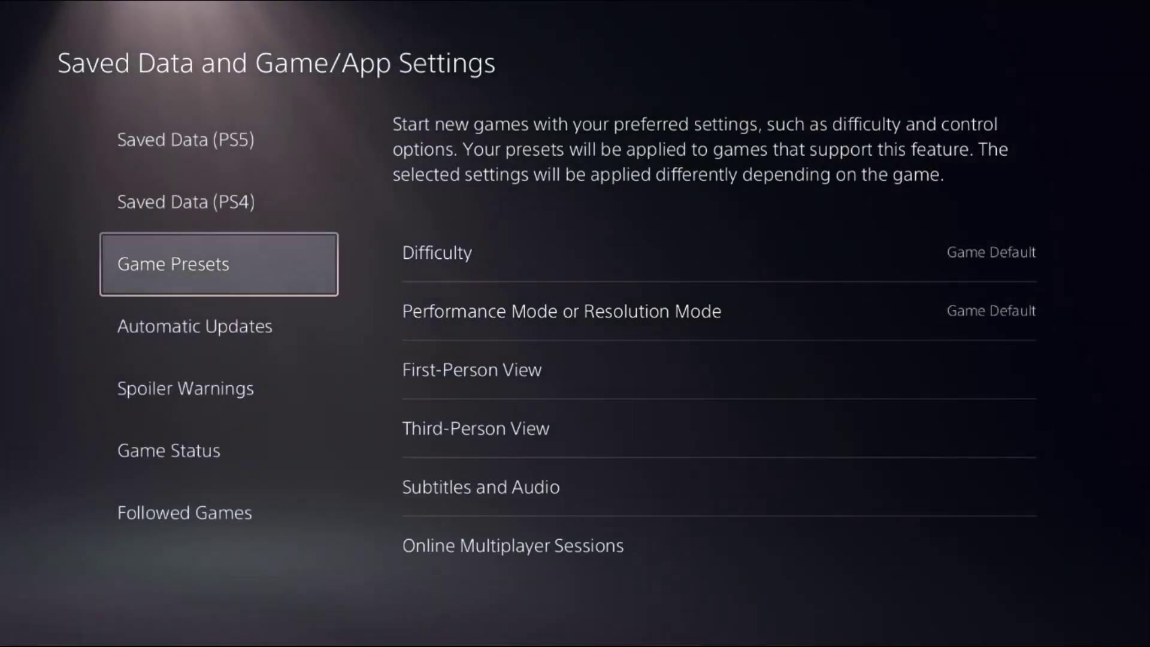
key("Escape")
key("Up")
Step: In Network's Set Up Internet Connection, open advanced settings for the Arial13 network
key("Up")
key("Up")
key("Up")
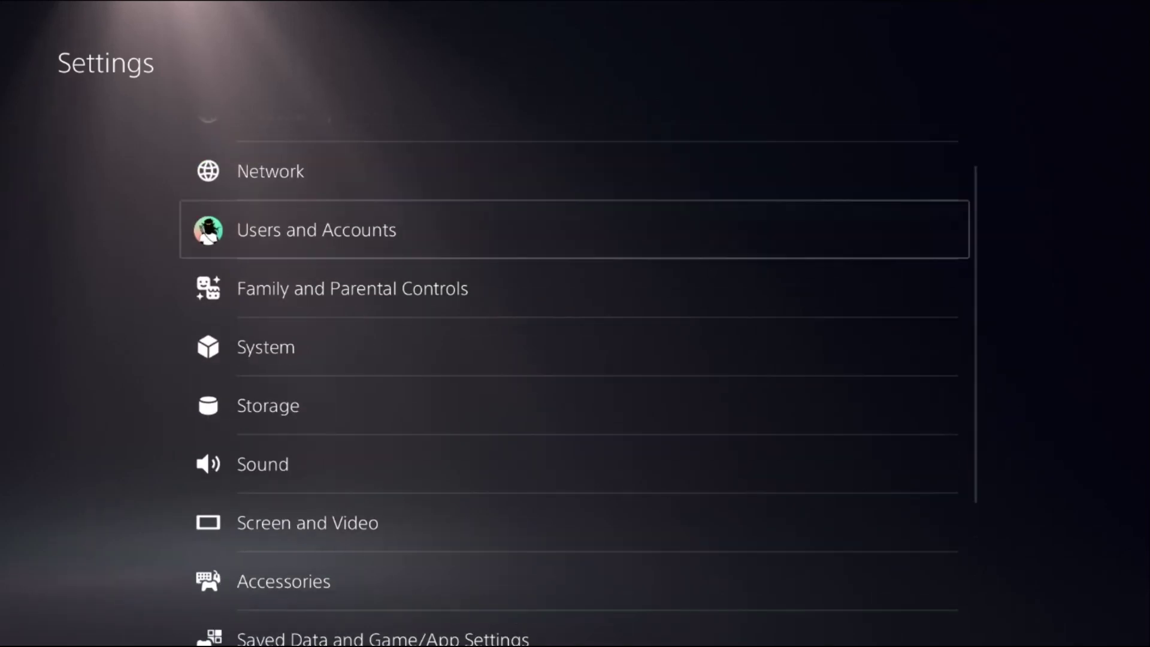
key("Up")
key("Return")
key("Down")
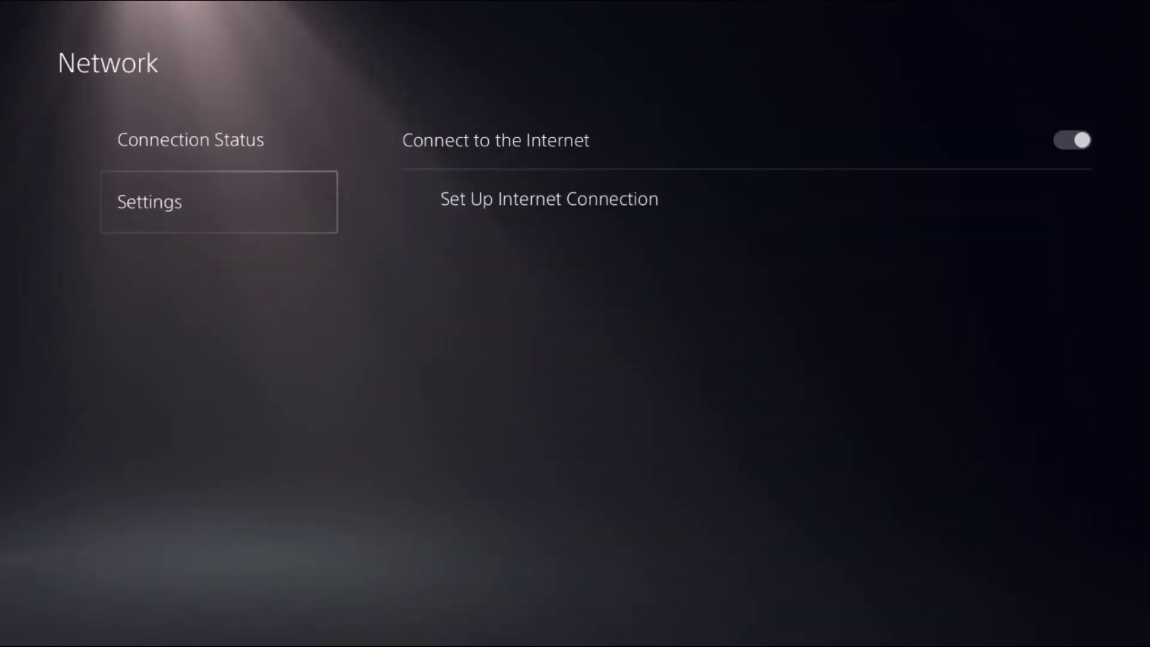
key("Right")
key("Down")
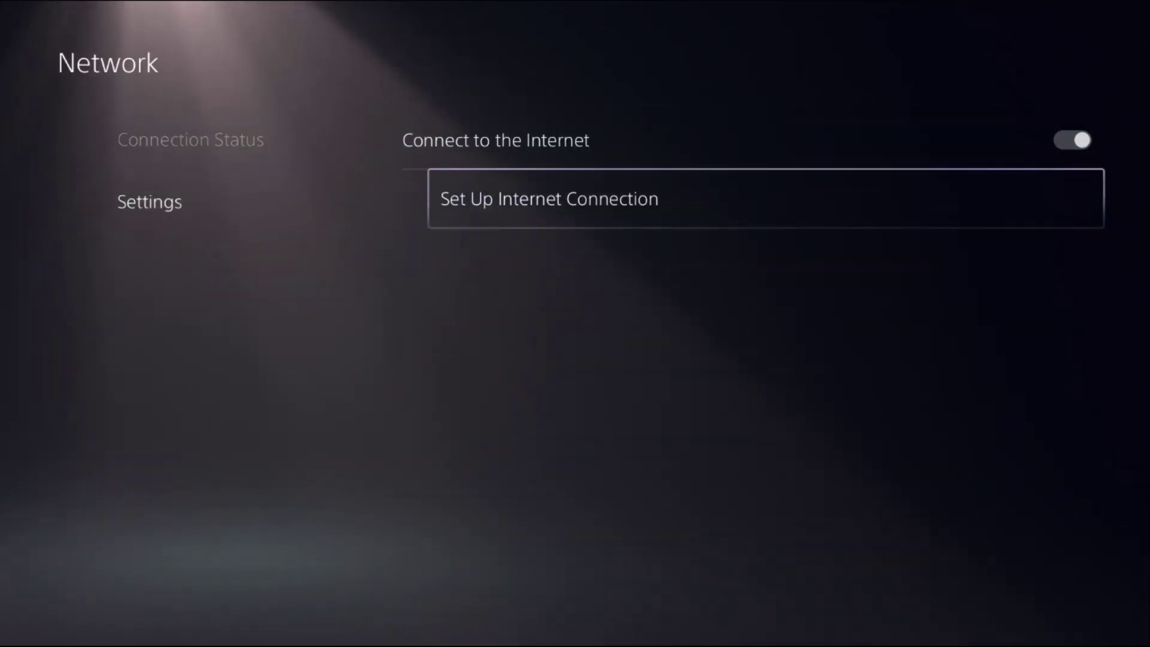
key("Return")
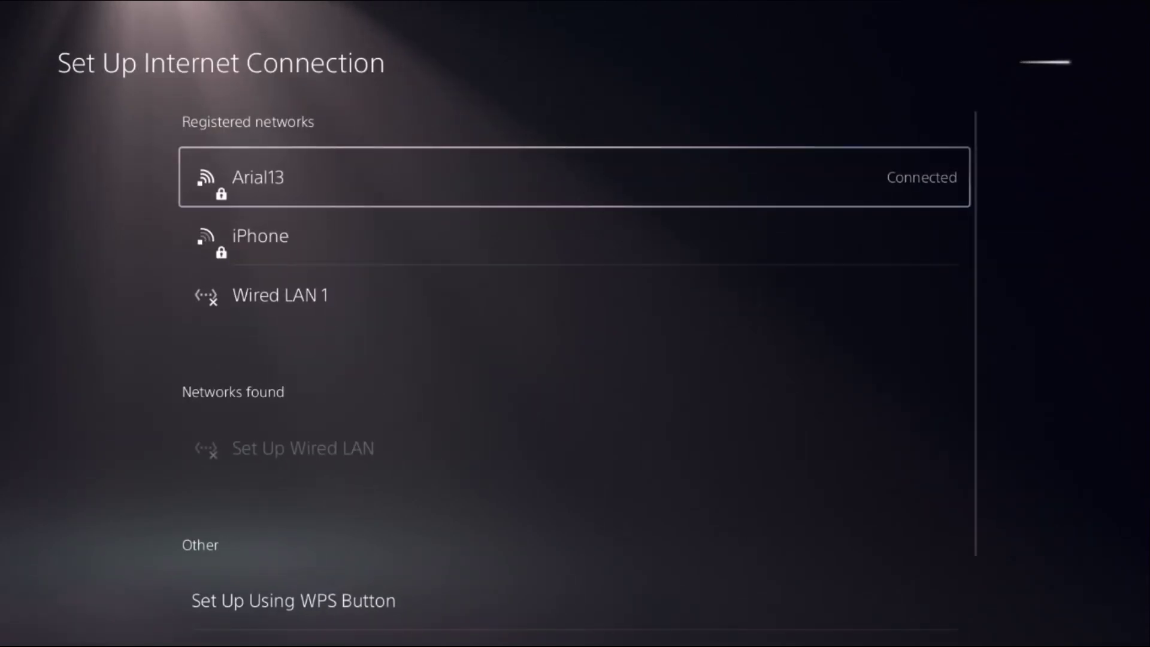
key("Menu")
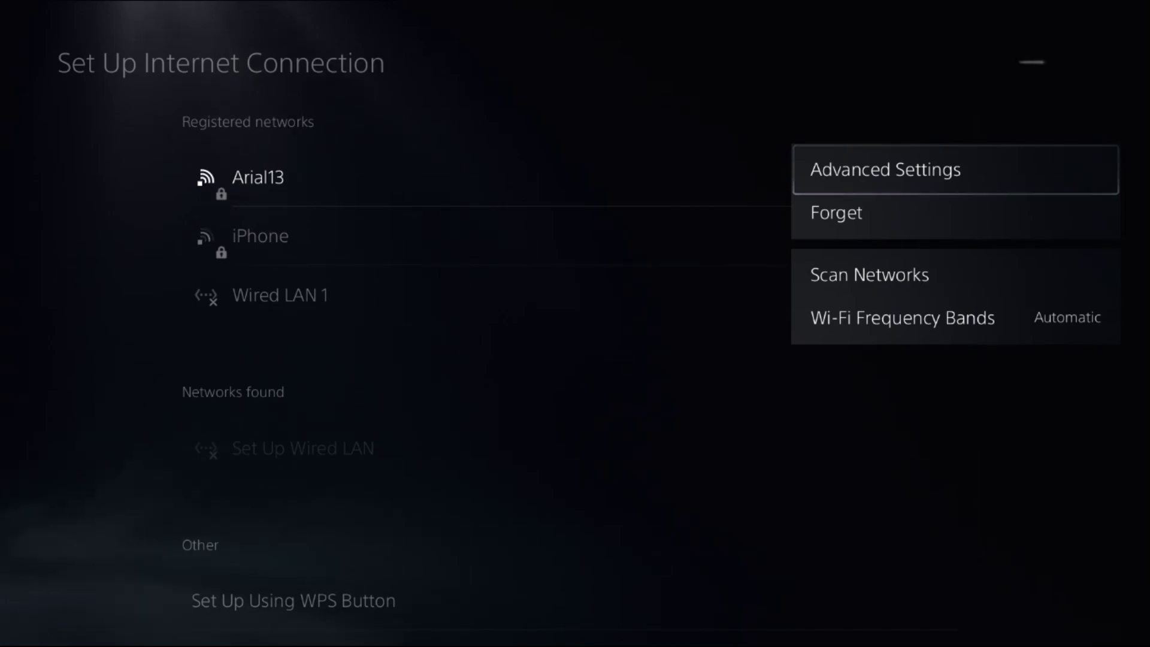
key("Return")
Step: Switch the Wi-Fi connection's DNS Settings to Manual
key("Down")
key("Down")
key("Down")
key("Return")
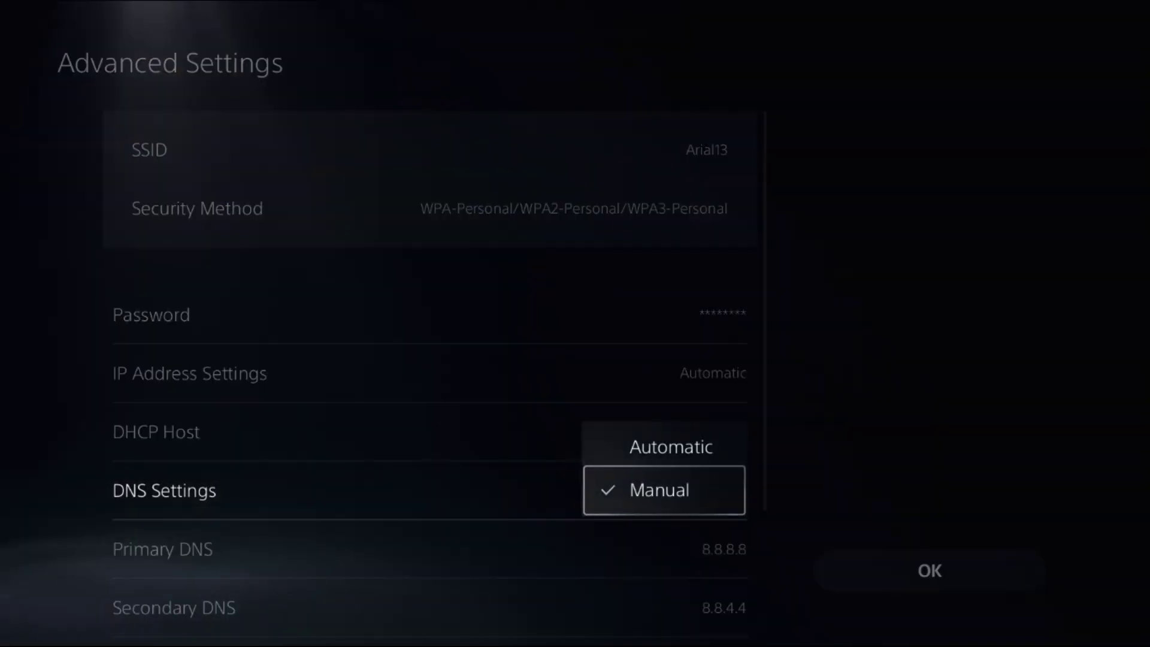
key("Return")
Step: Set Primary DNS to 8.8.8.8
key("Down")
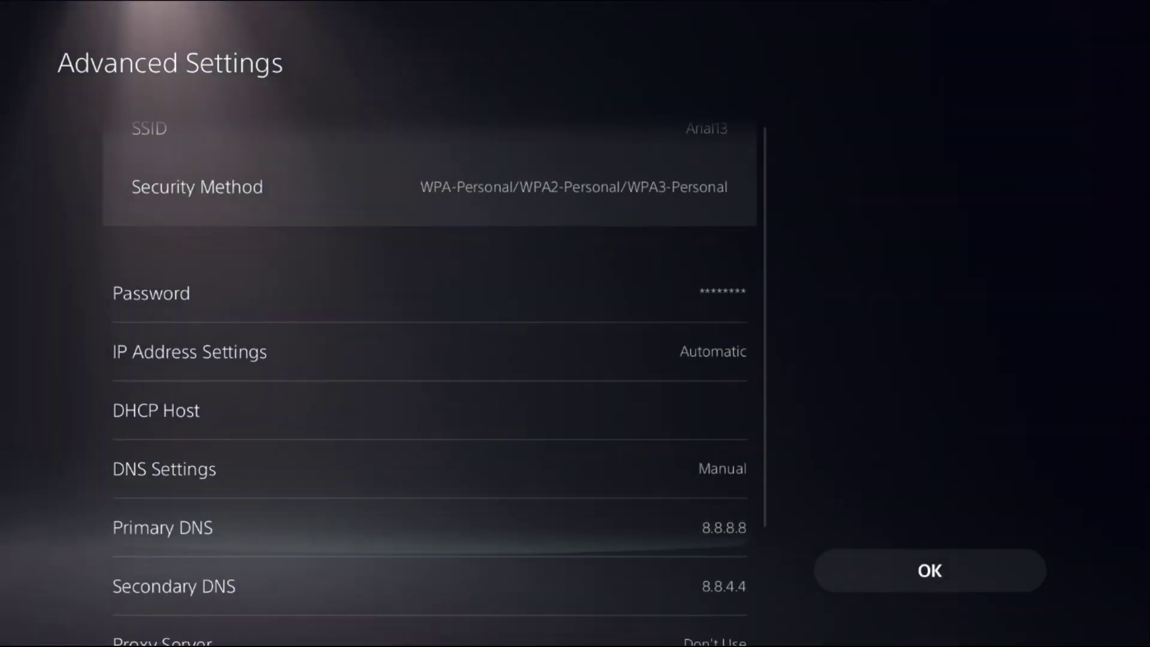
key("Down")
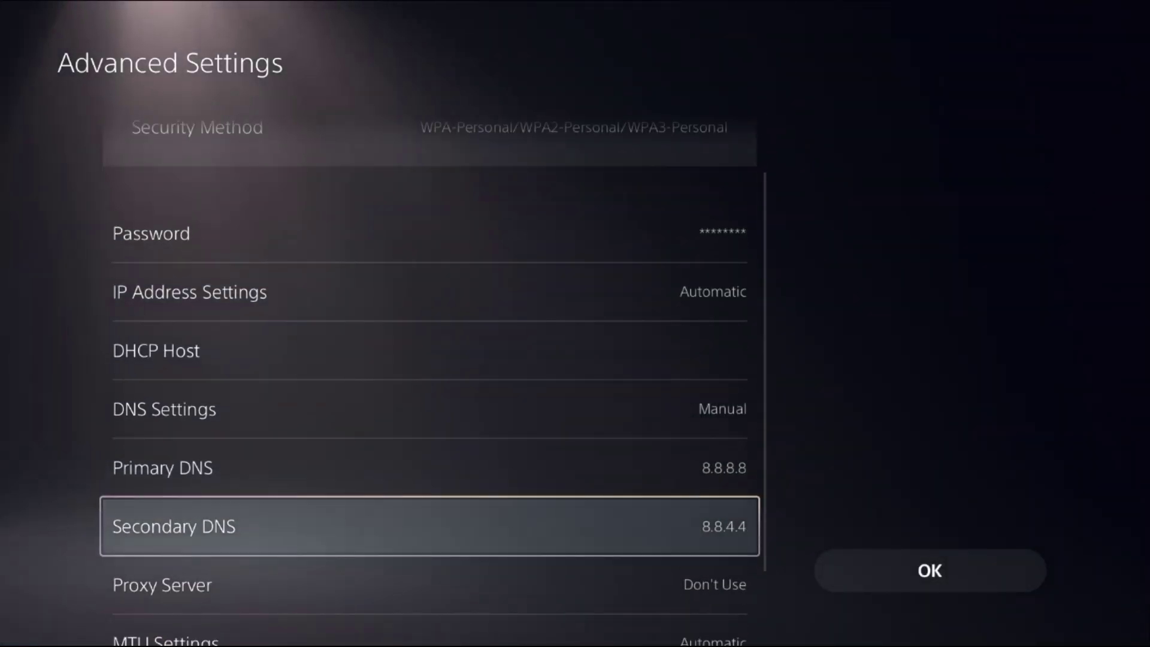
key("Up")
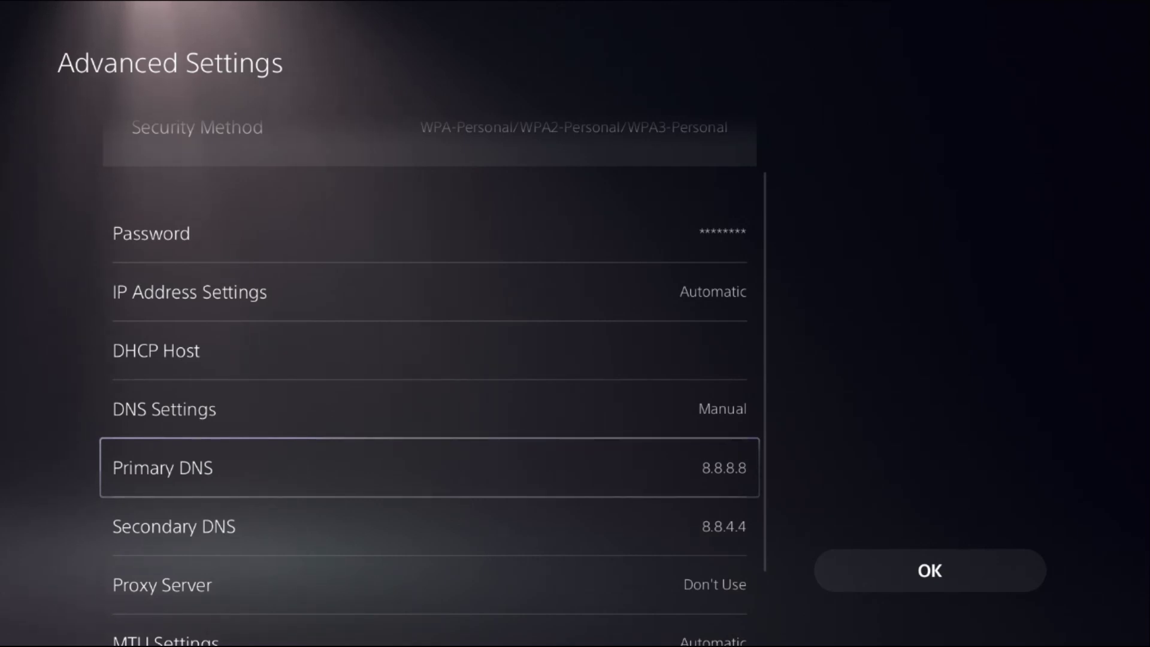
key("Return")
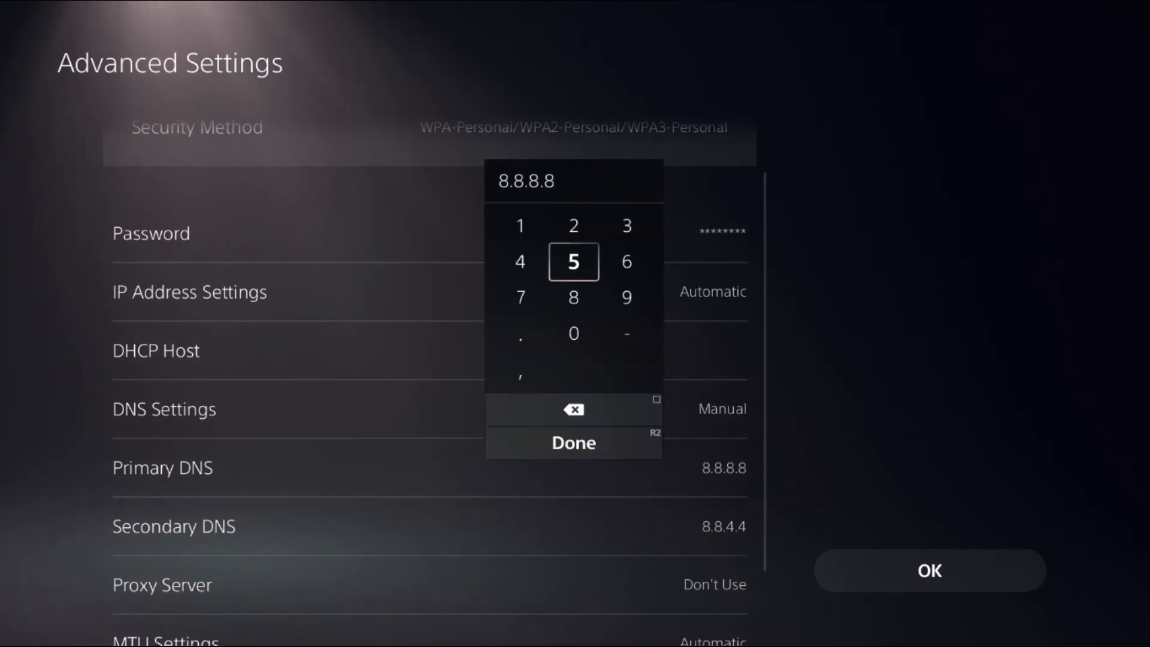
key("Escape")
Step: Set Secondary DNS to 8.8.4.4
key("Down")
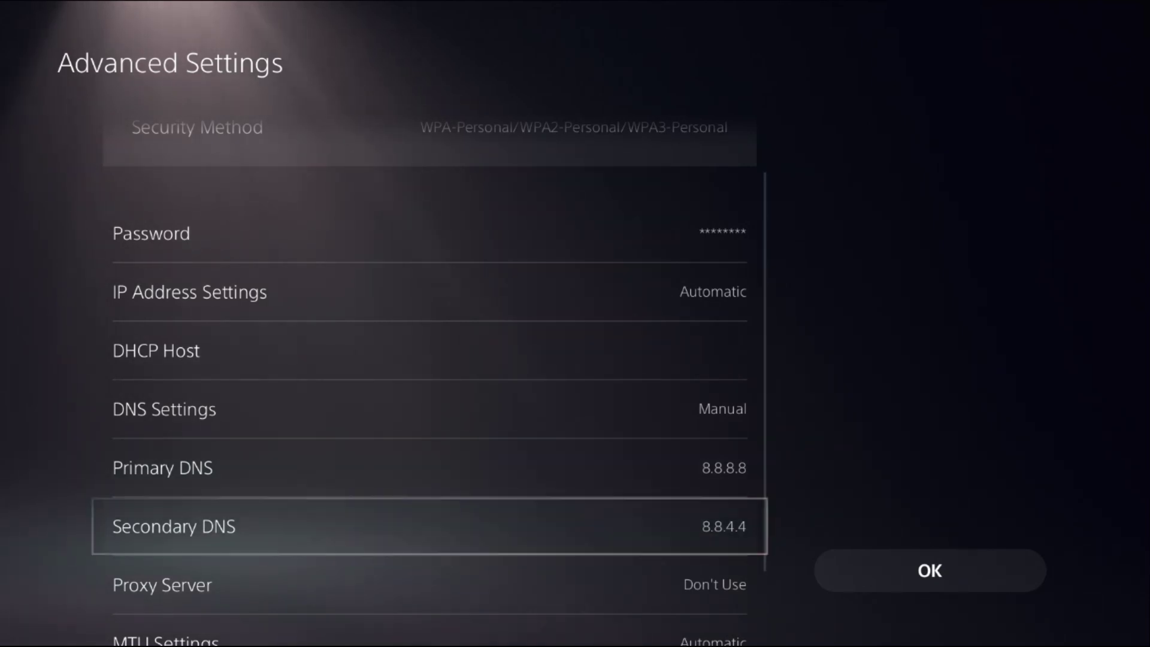
key("Return")
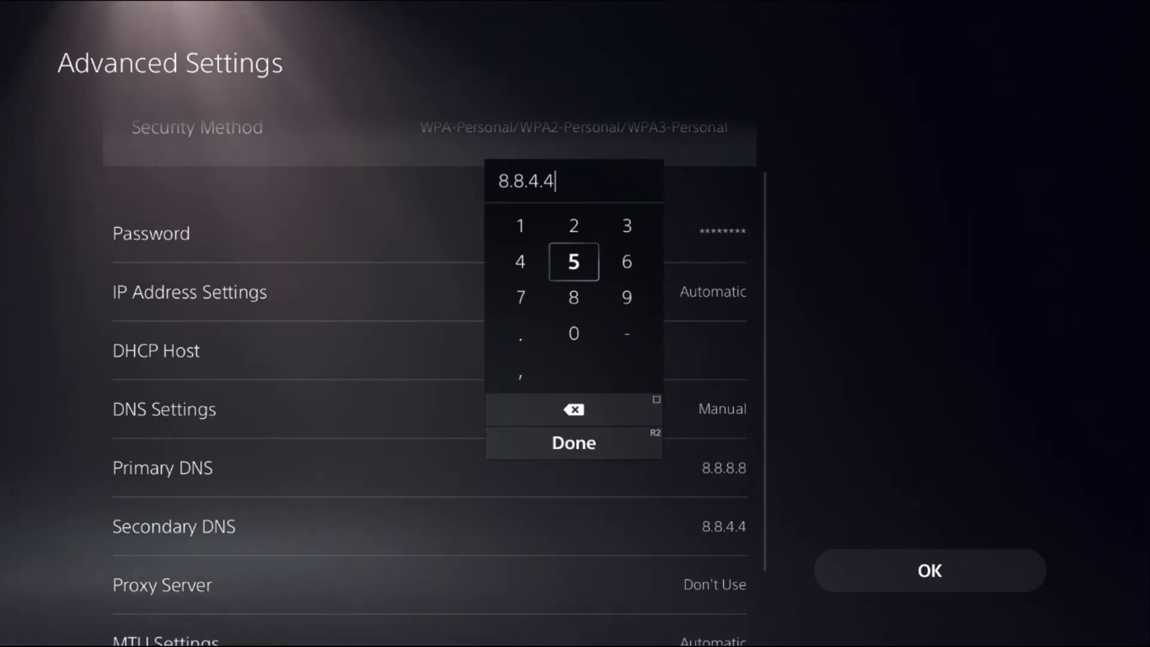
key("Escape")
key("Right")
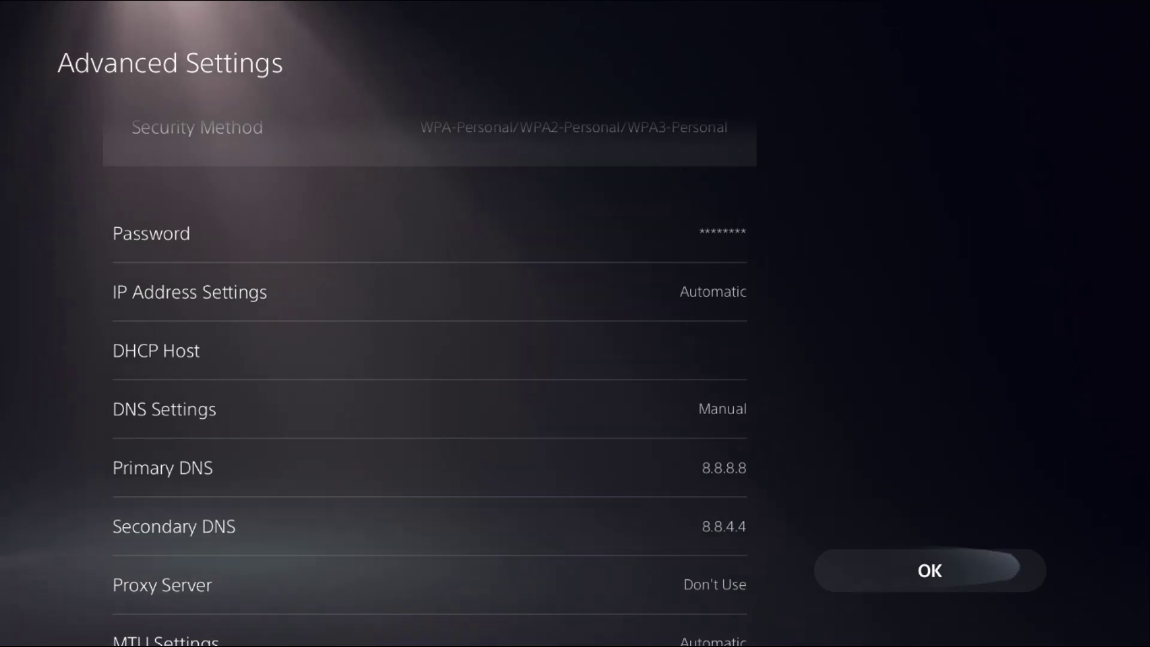
Step: Save the advanced network settings, wait for reconnection, and back out to Settings
key("Return")
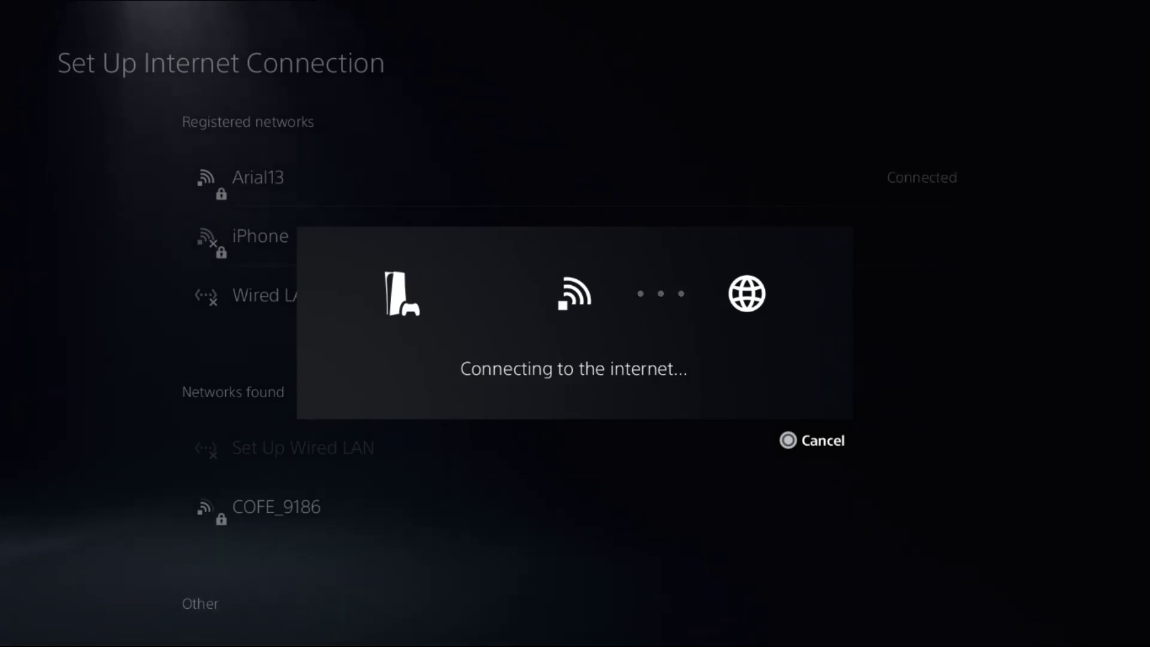
key("Escape")
key("Left")
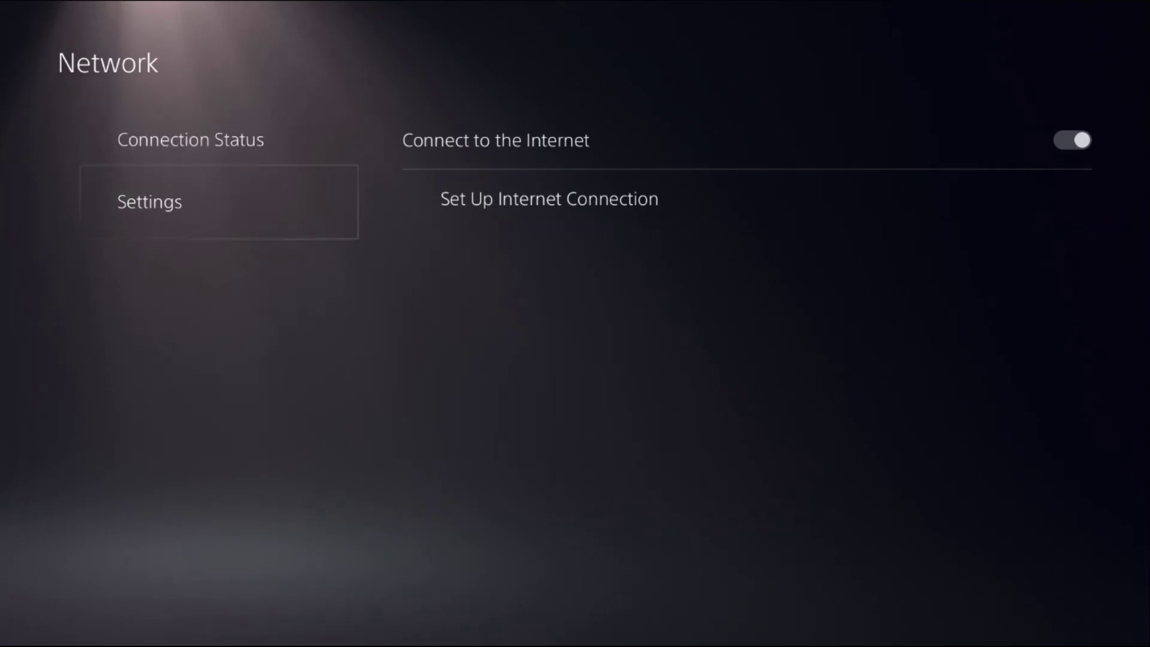
key("Escape")
Step: Restore game licenses via Users and Accounts > Other > Restore Licenses
key("Down")
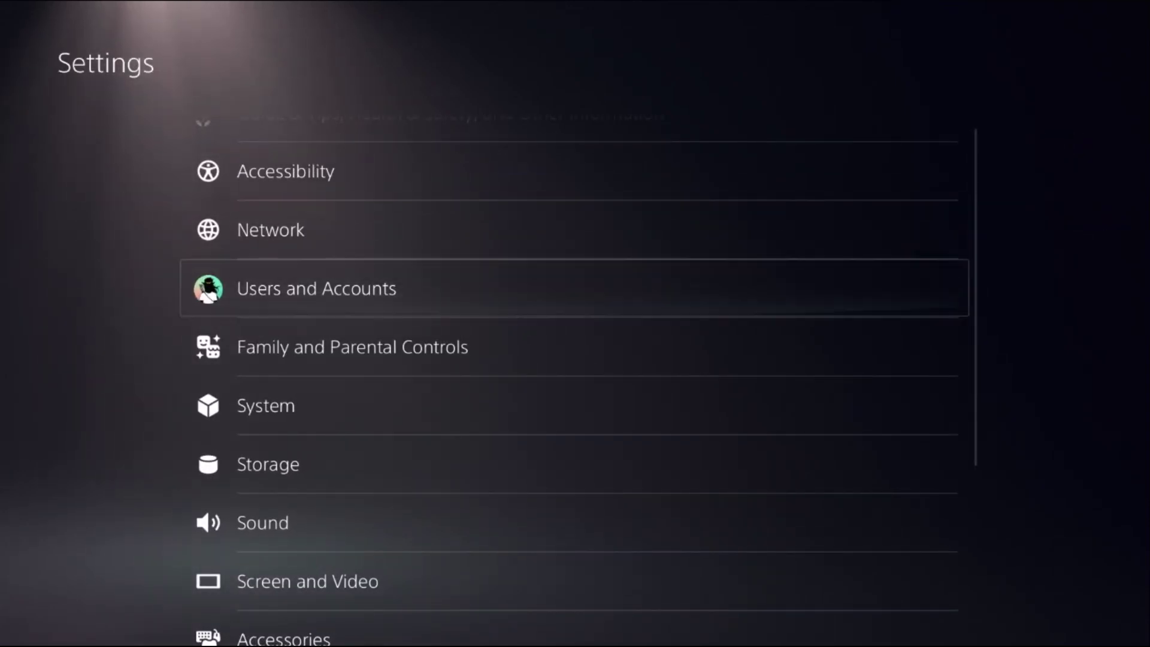
key("Return")
key("Down")
key("Down")
key("Down")
key("Down")
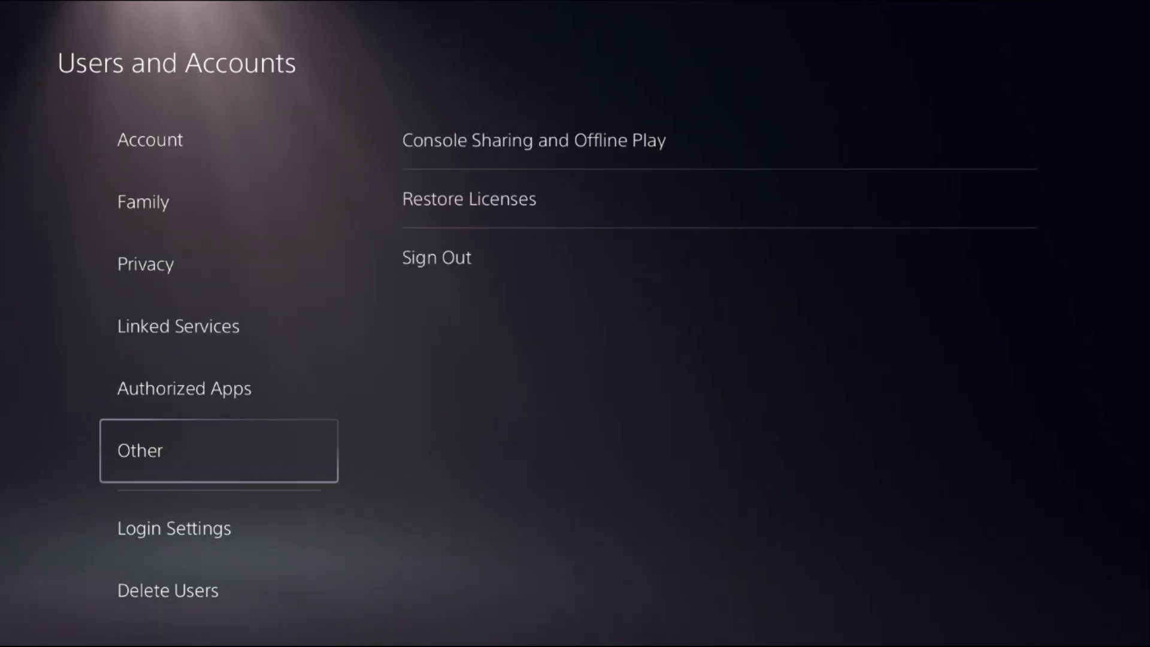
key("Right")
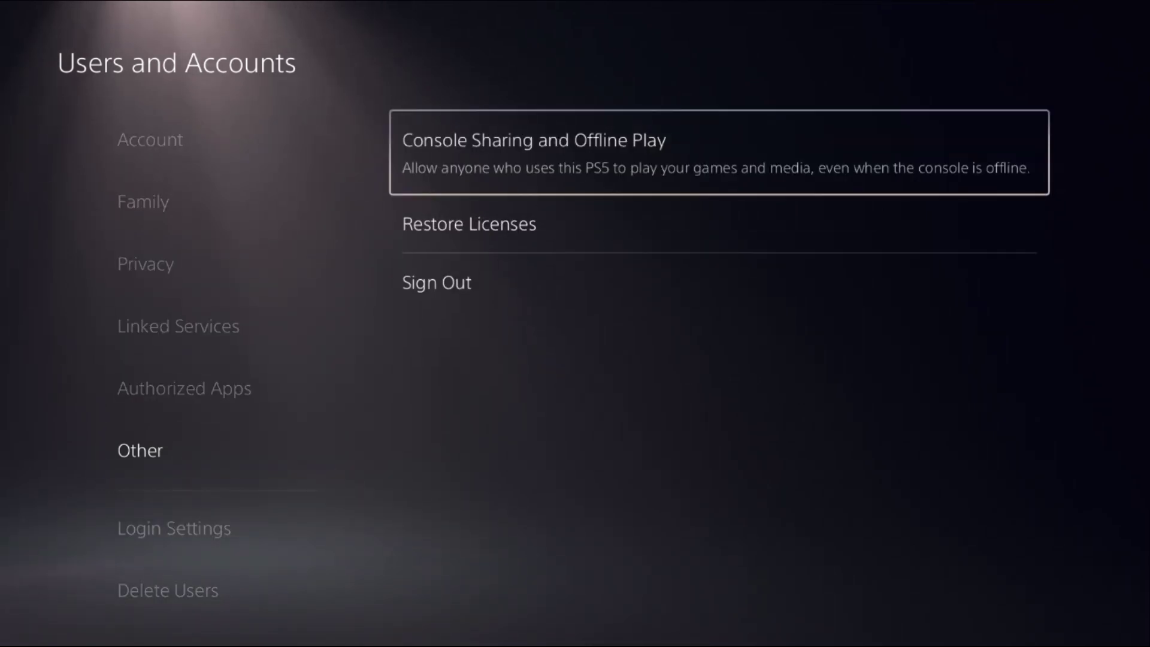
key("Down")
key("Return")
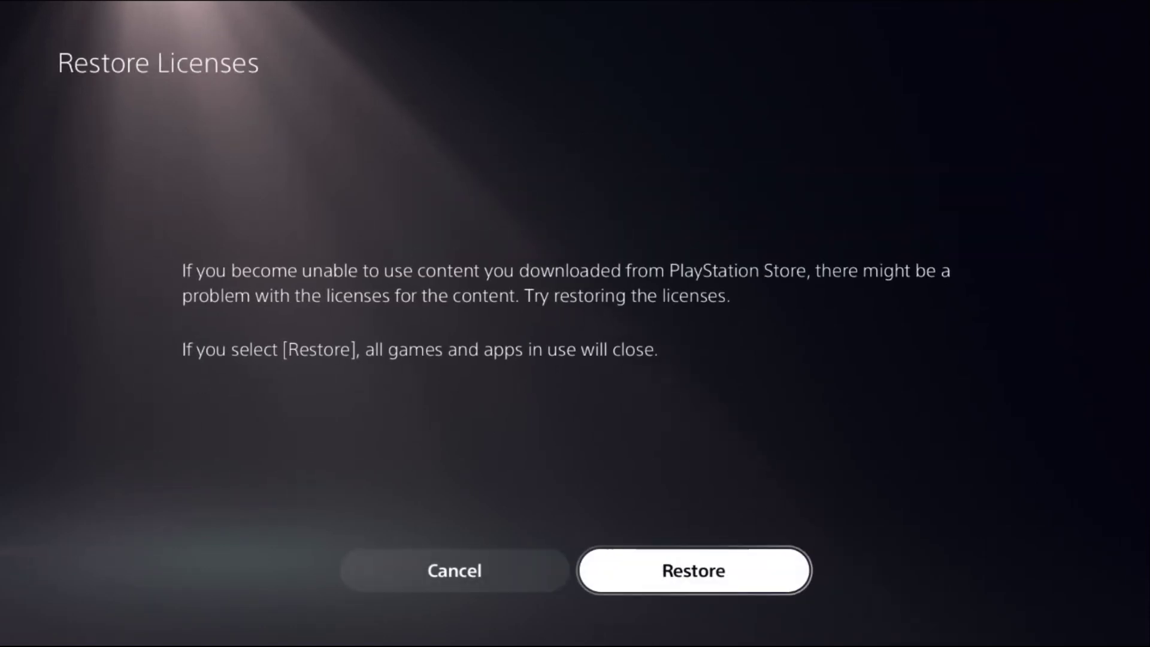
key("Return")
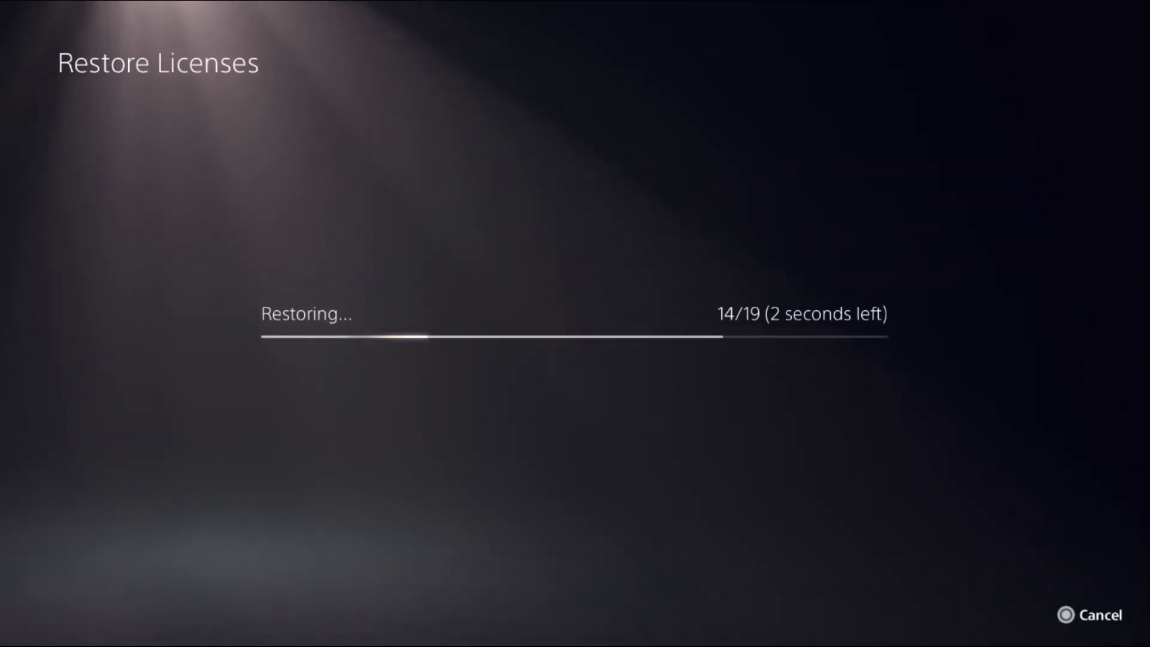
key("Return")
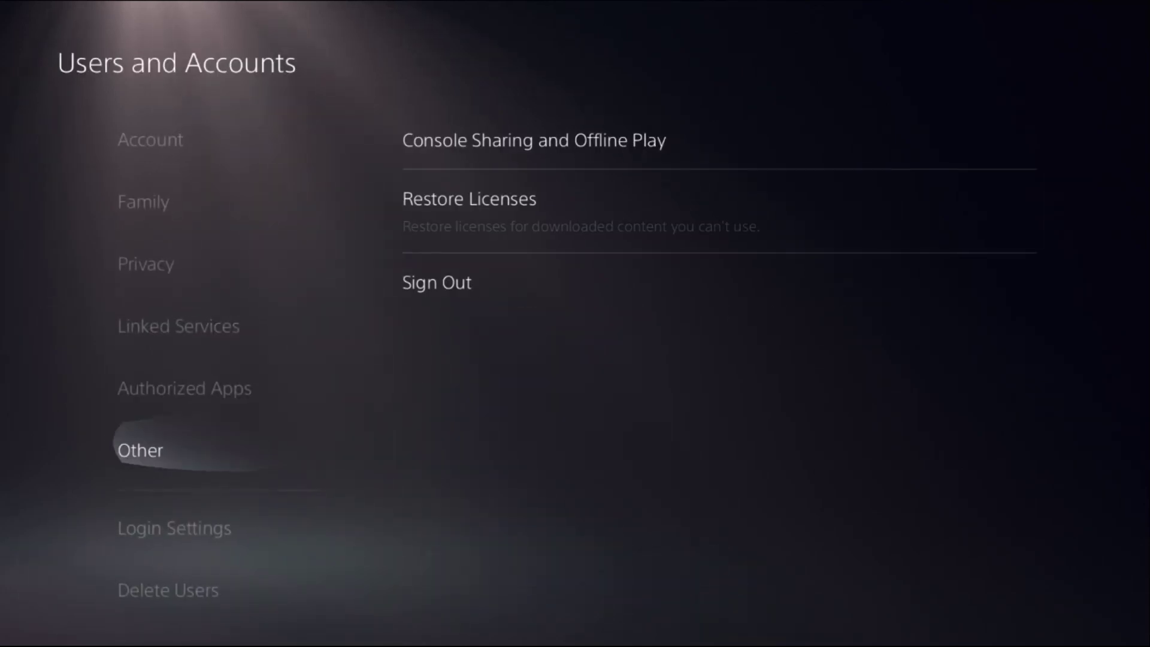
Step: Return to the home screen and choose Restart PS5 from the Power options
key("Escape")
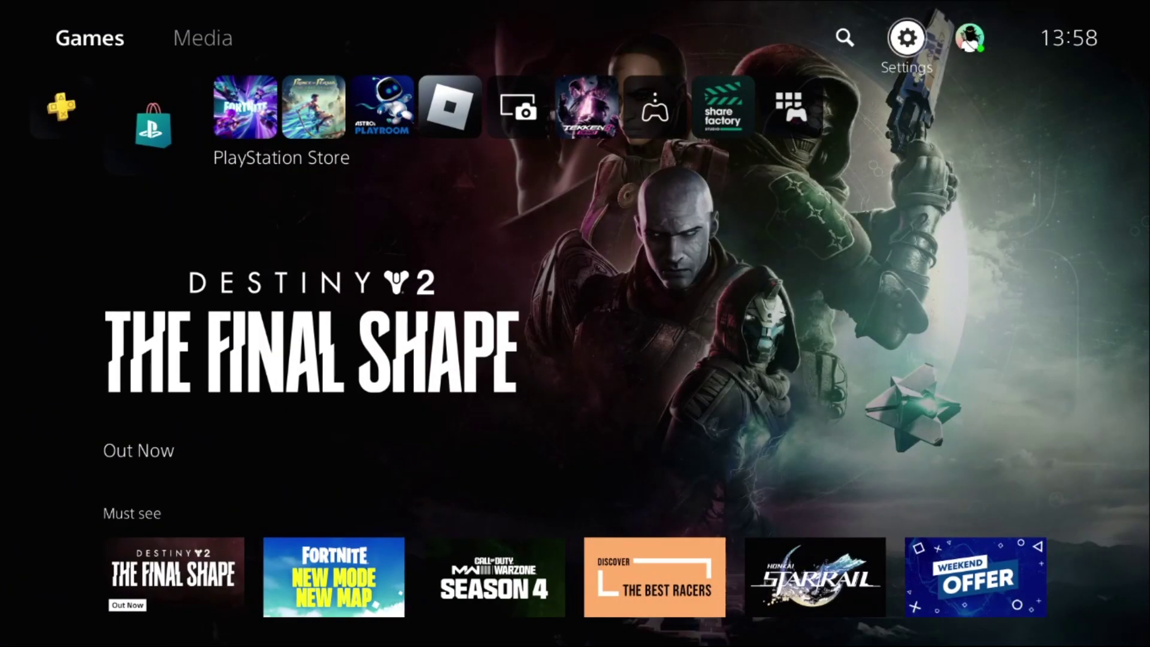
key("super")
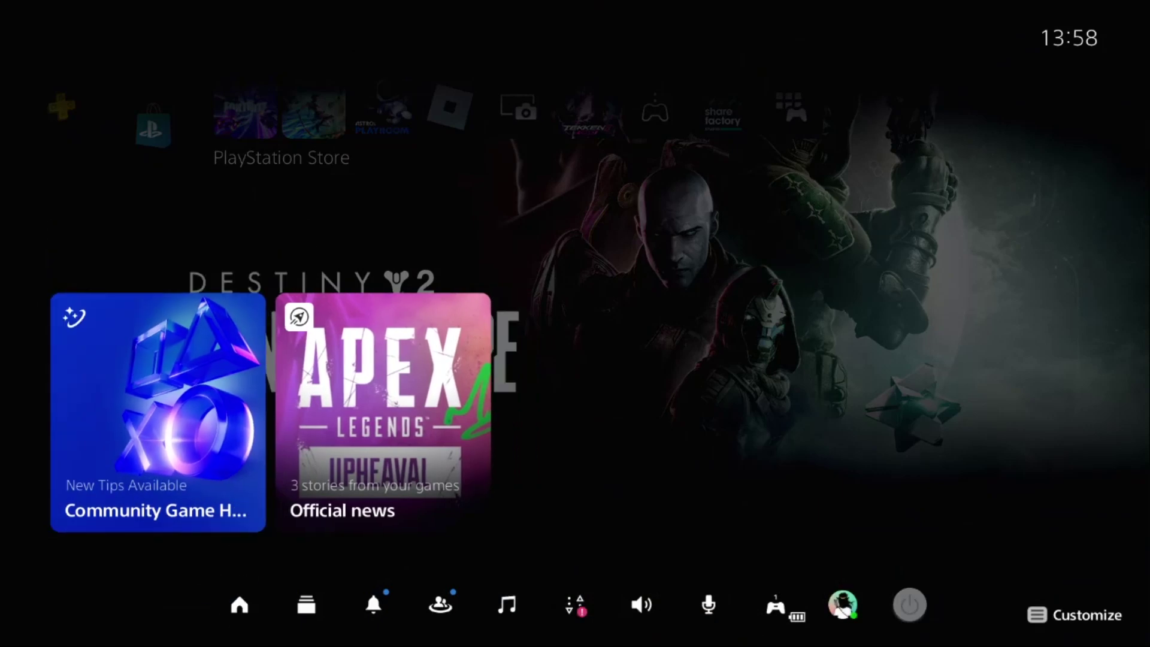
key("Return")
key("Down")
key("Down")
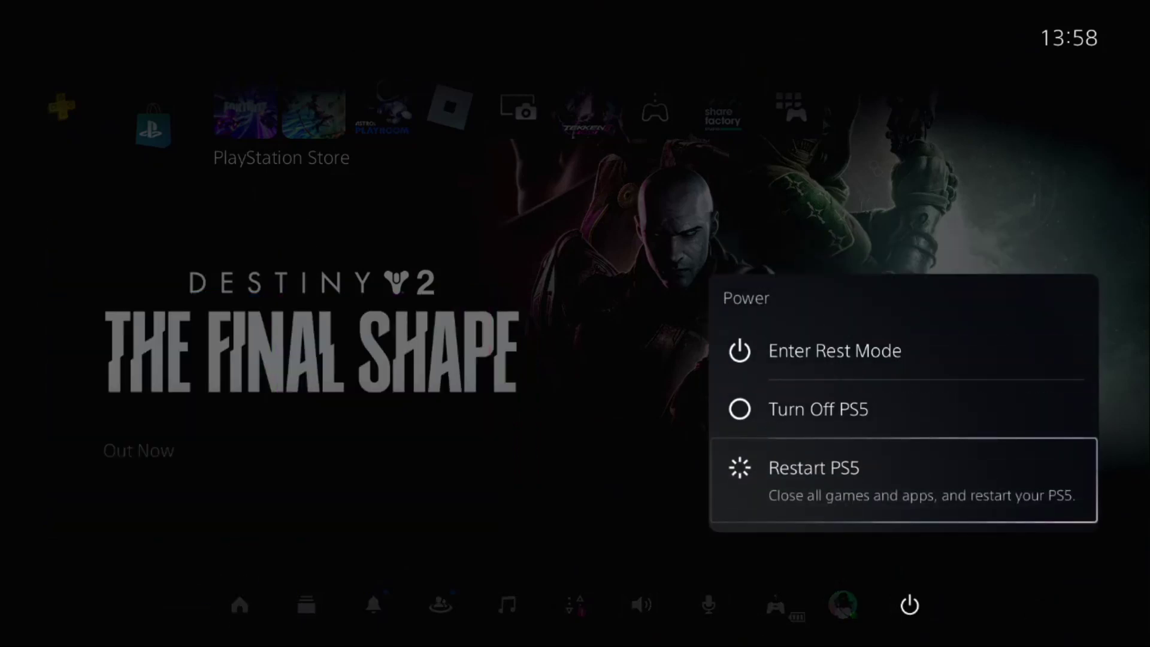